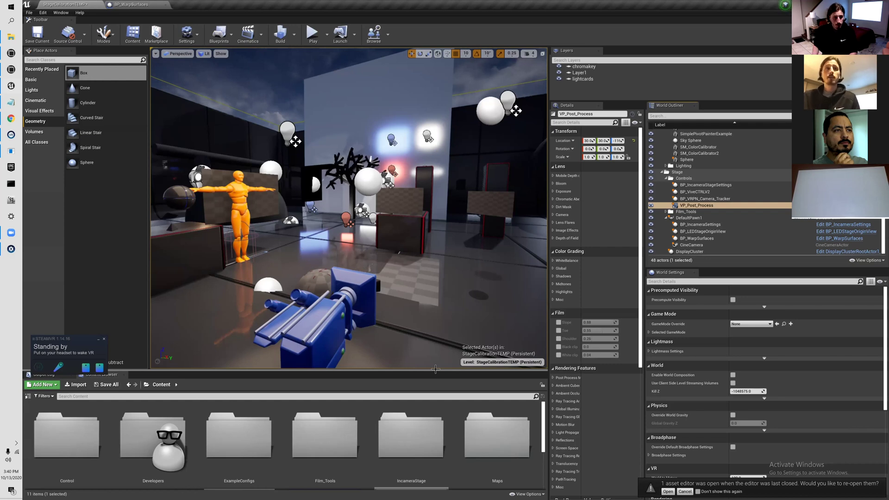
Step: Bring the vrpn-openvr console forward, showing OK headset and controller connections, and move the SteamVR notice aside
left_click(11, 185)
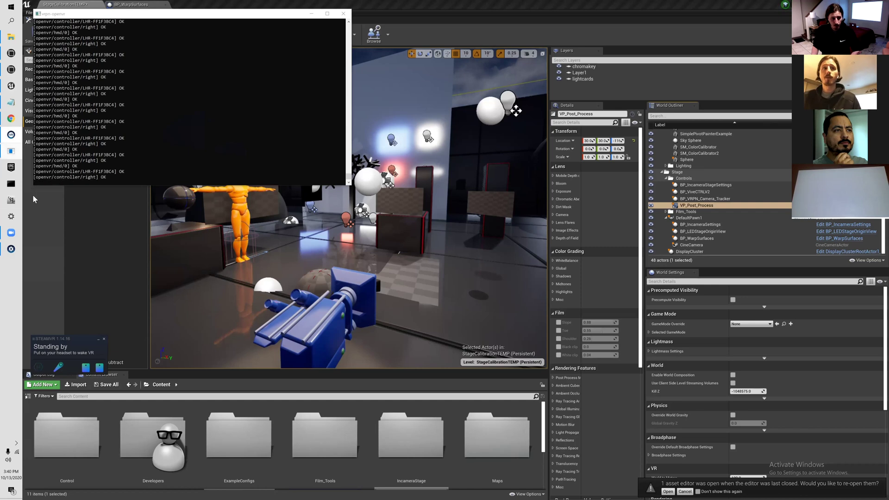
mouse_move(81, 345)
left_mouse_down()
mouse_move(138, 338)
mouse_move(90, 354)
left_mouse_up()
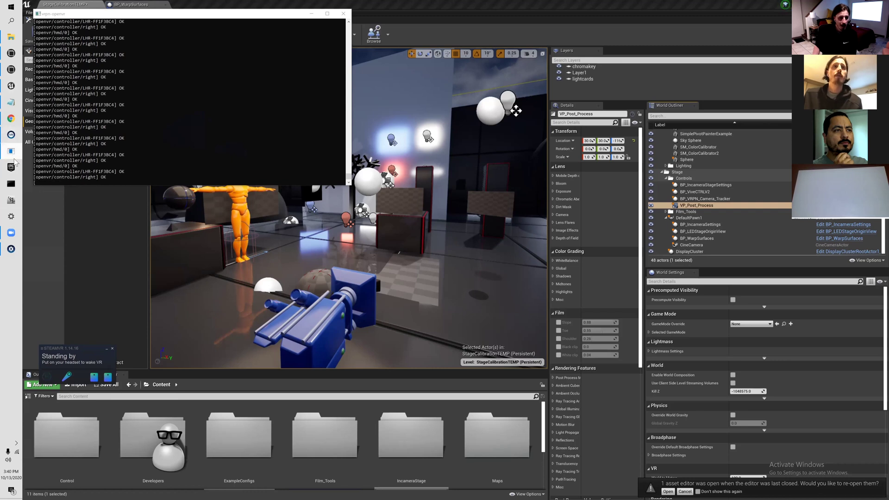
Step: Show the toolkit config in Notepad and select the ViveCTRL id on the first [input] line
left_click(11, 102)
scroll(260, 316, "up", 1)
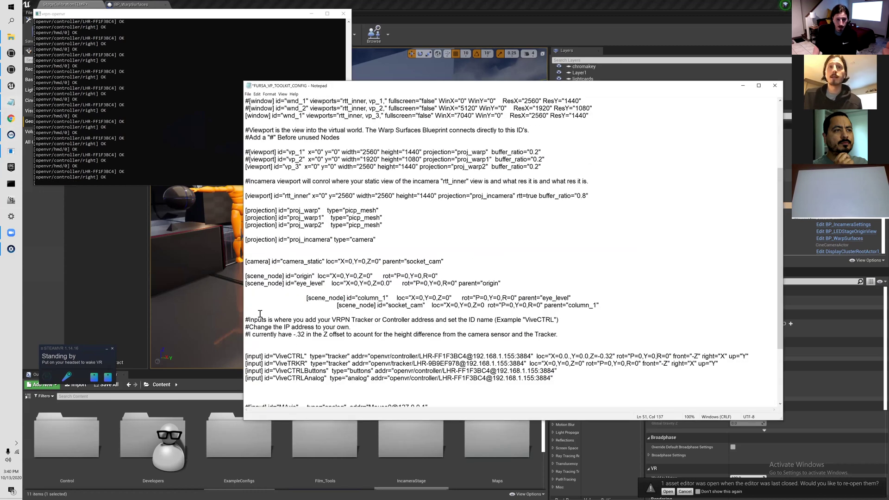
scroll(260, 316, "down", 1)
left_click_drag(260, 335, 302, 335)
left_click(360, 334)
left_click(302, 336)
mouse_move(279, 334)
left_mouse_down()
mouse_move(311, 334)
mouse_move(277, 334)
left_mouse_up()
left_click(306, 336)
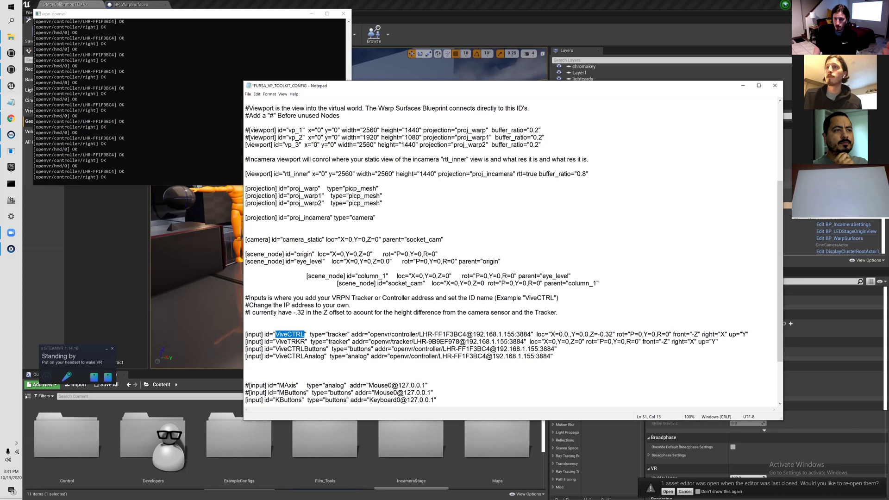
Step: Back in the editor, select BP_ViveCTRLV2 in the World Outliner and widen the side panels
key("alt+Tab")
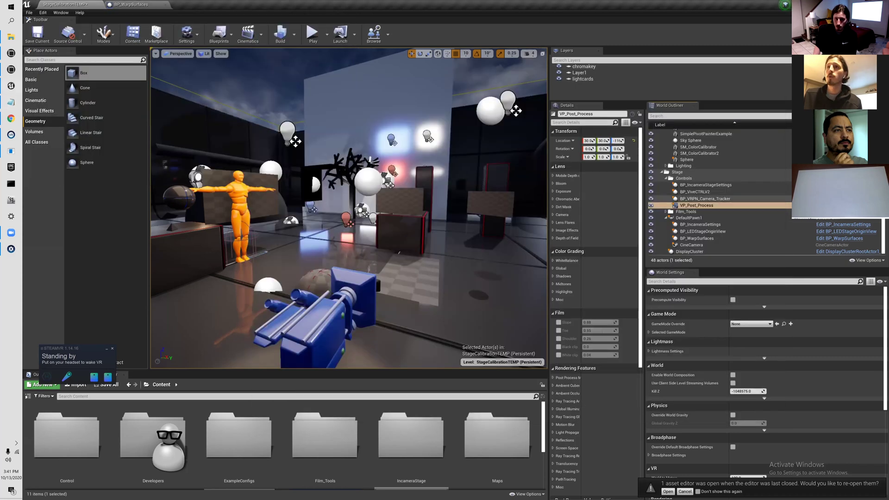
left_click(695, 192)
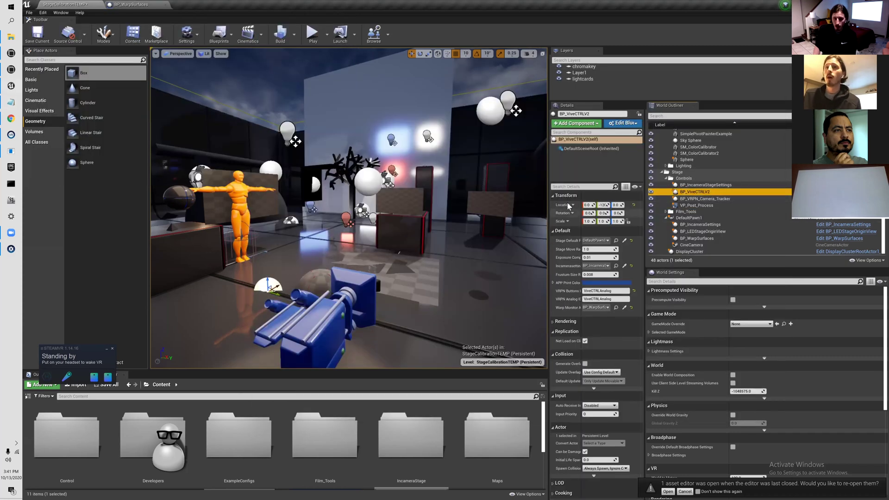
left_click_drag(548, 207, 519, 206)
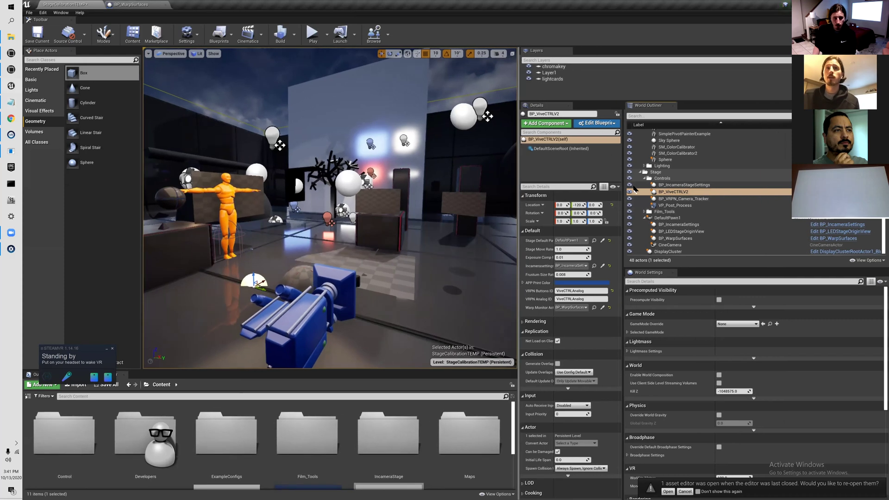
left_click(700, 194)
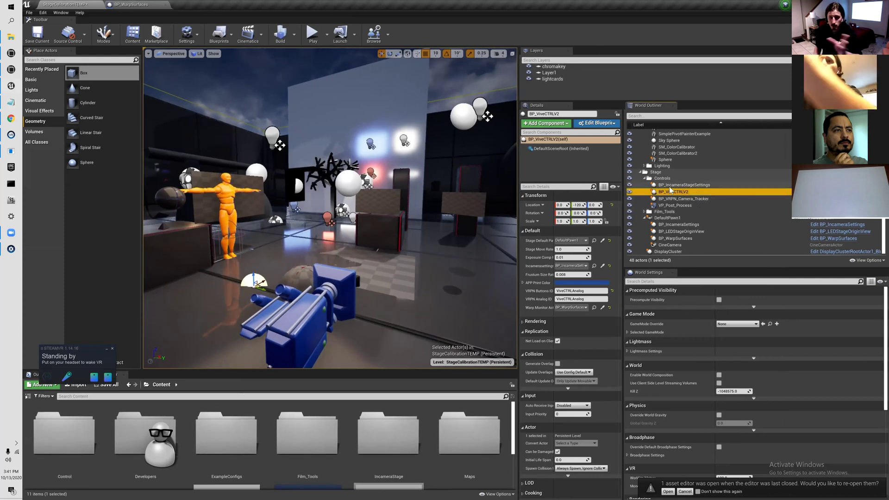
left_click(676, 198)
left_click(676, 193)
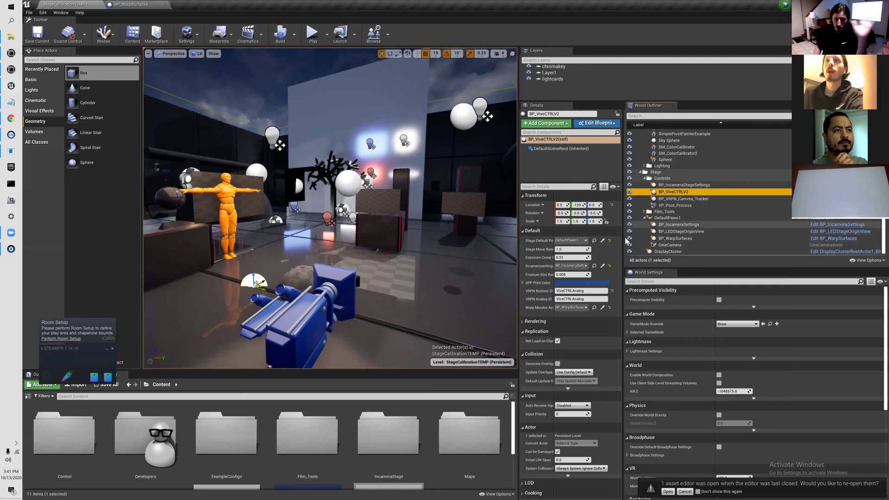
Step: Set BP_ViveCTRLV2's Stage Default Pawn to DefaultPawn1
left_click(585, 241)
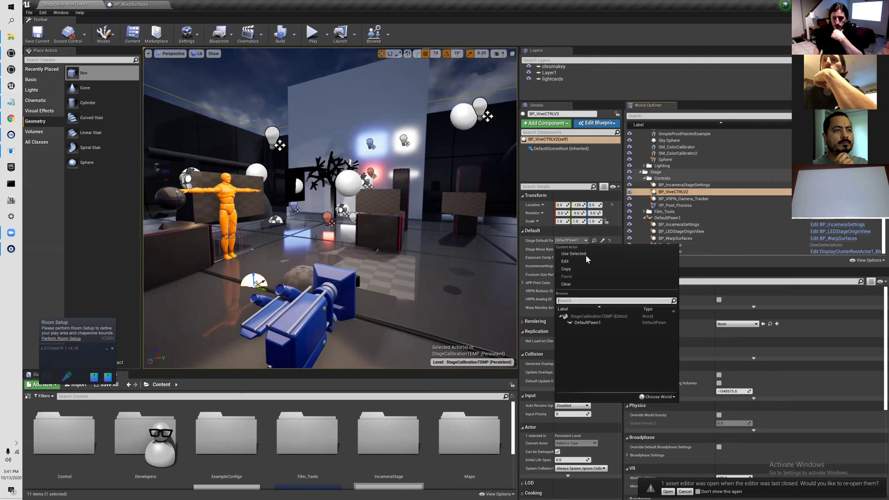
left_click(586, 323)
left_click(572, 240)
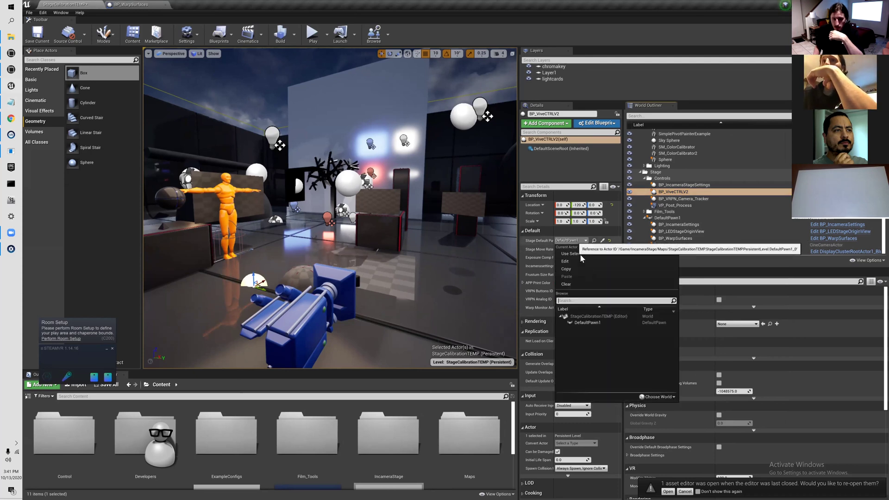
left_click(589, 318)
left_click(572, 250)
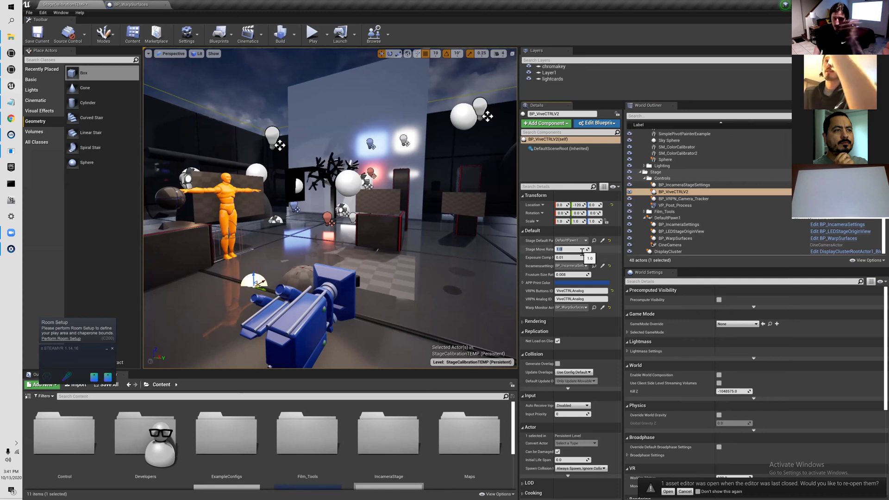
Step: Assign BP_IncameraSettings as Incamerasettings and BP_WarpSurfaces as Warp Monitor Actor
left_click(572, 266)
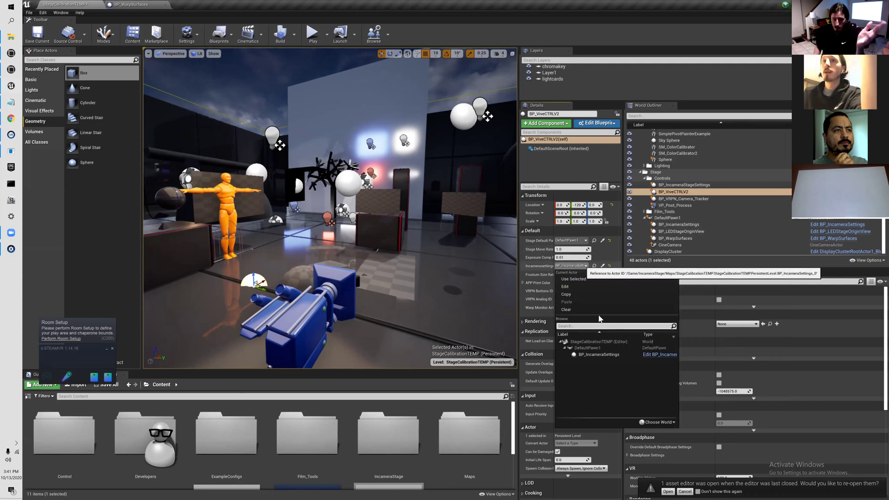
left_click(599, 356)
left_click(584, 308)
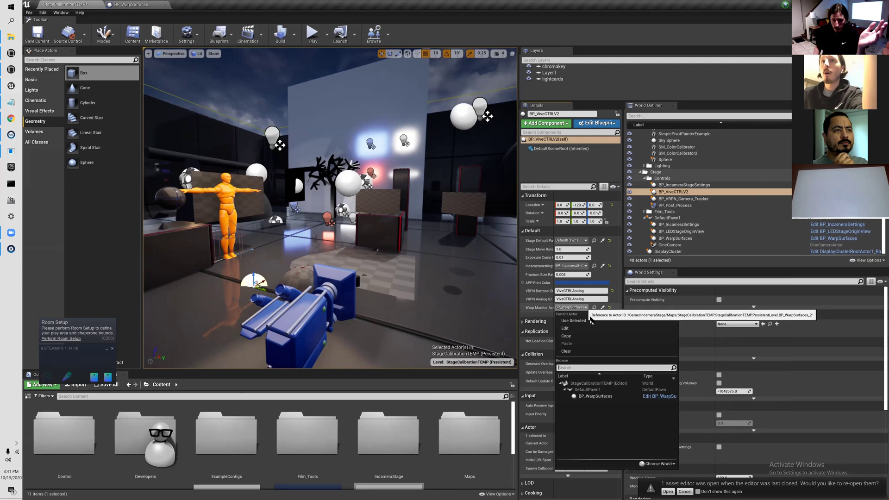
left_click(593, 396)
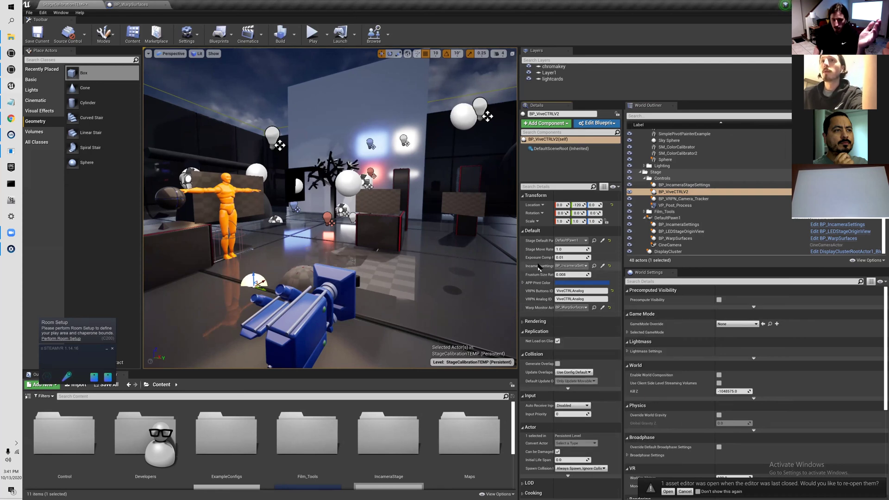
Step: Reconfirm BP_IncameraSettings, BP_WarpSurfaces and DefaultPawn1 in their actor pickers
left_click(574, 266)
left_click(588, 354)
left_click(571, 307)
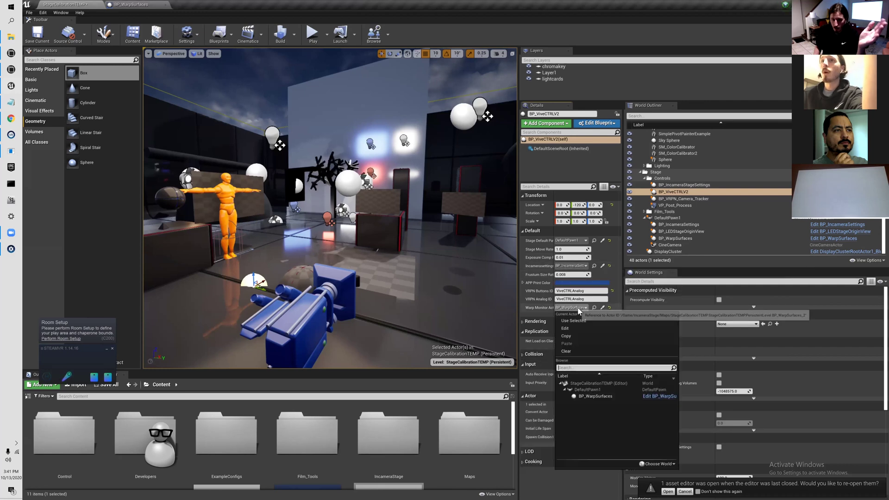
left_click(594, 395)
left_click(582, 241)
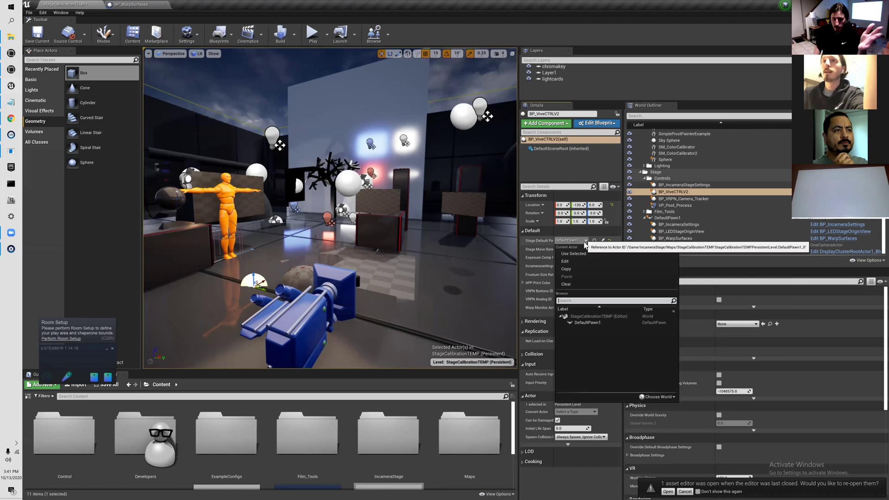
left_click(588, 322)
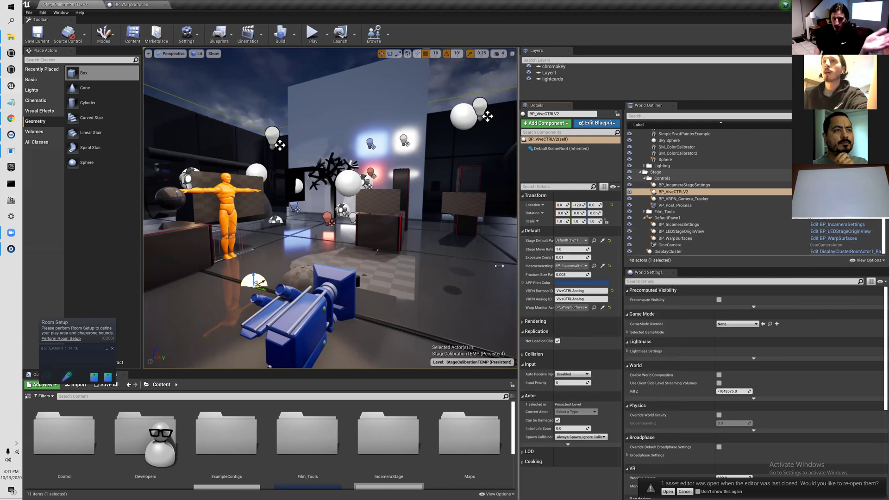
Step: Select BP_VRPN_Camera_Tracker and confirm its VRPN INPUT ID reads ViveCTRL
left_click_drag(499, 266, 482, 266)
left_click(658, 186)
left_click(648, 192)
left_click(658, 199)
left_click(541, 241)
double_click(541, 240)
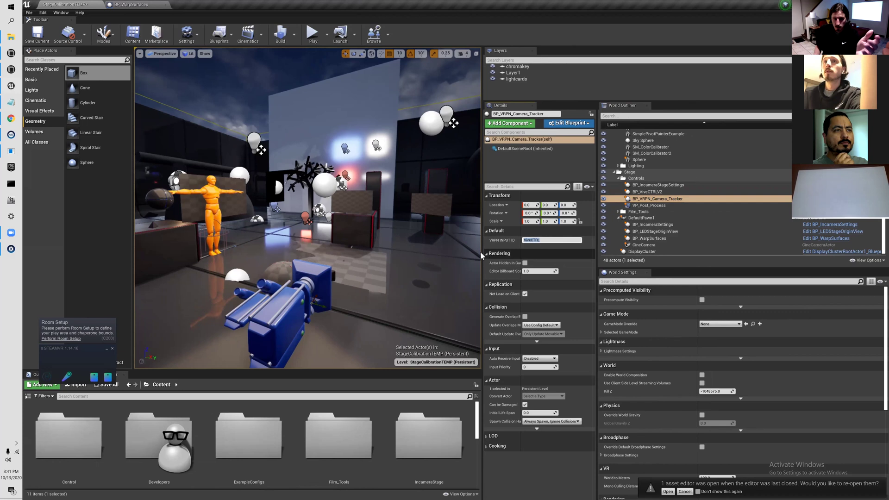
Step: Resize the viewport and panels, then reselect BP_ViveCTRLV2 to show its properties
left_click_drag(481, 251, 639, 251)
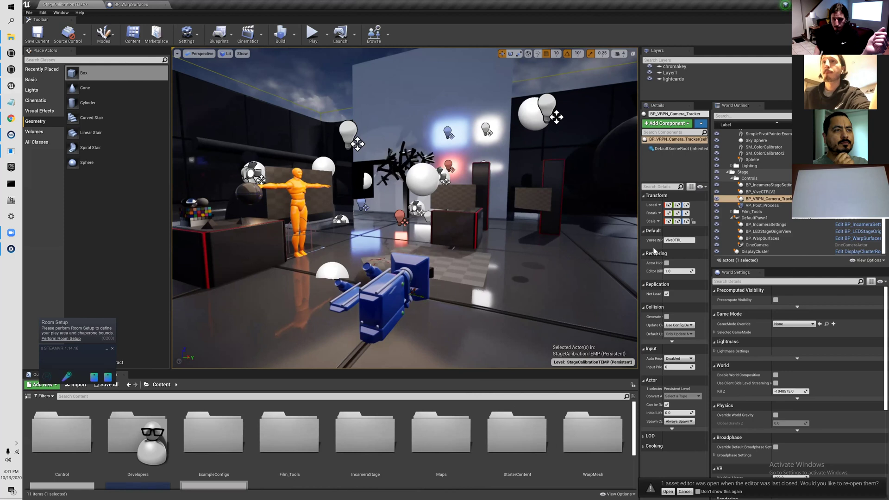
left_click_drag(639, 250, 586, 244)
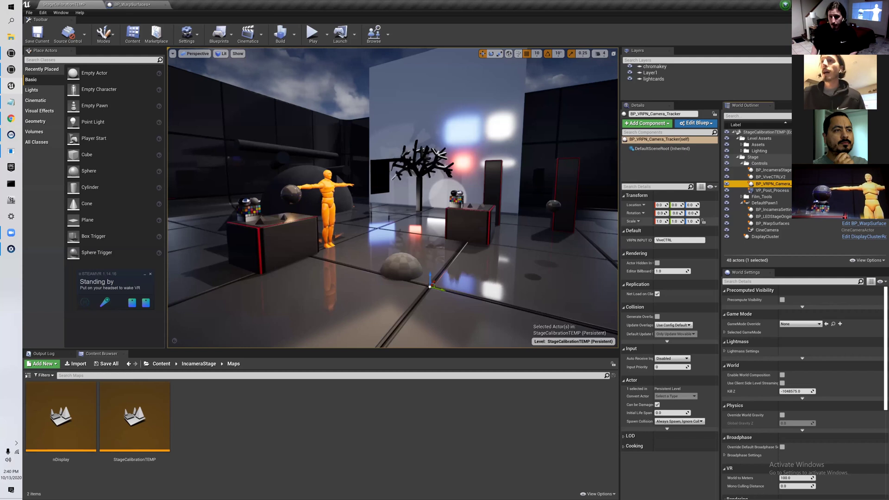
left_click(771, 177)
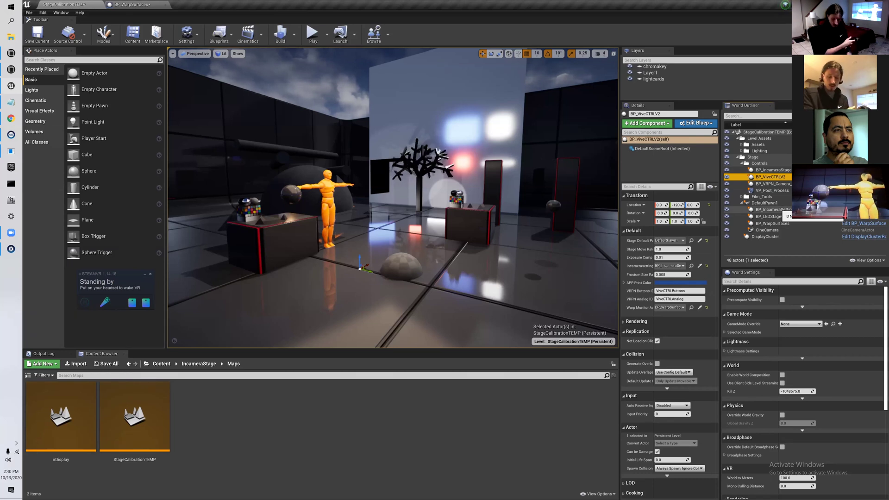
Step: Open the Alt+Tab switcher listing the editor, SteamVR, Notepad and nDisplay game windows
key("alt+Tab")
key("alt+Tab")
key("alt+Tab")
key("alt+Tab")
key("alt+Tab")
key("alt+Tab")
key("alt+Tab")
key("alt+Tab")
key("alt+Tab")
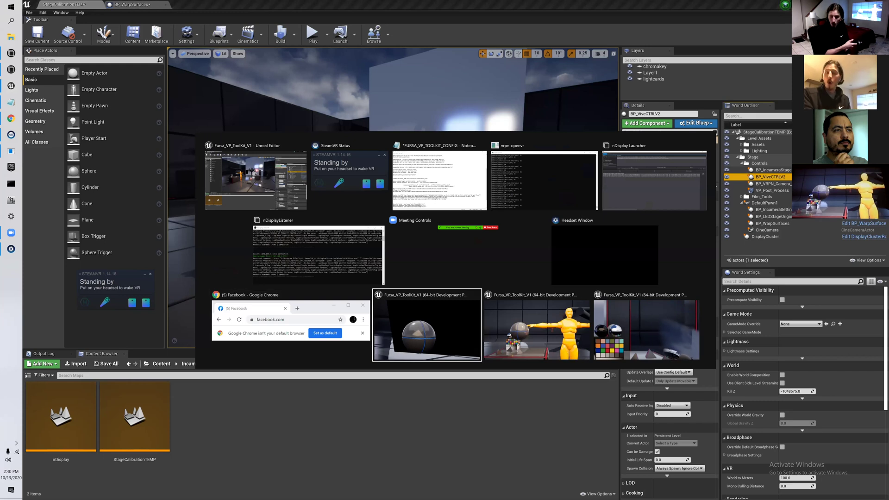
key("alt+Tab")
key("alt+Tab")
key("alt+Tab")
key("alt+Tab")
key("alt+Tab")
key("alt+Tab")
key("alt+Tab")
key("alt+Tab")
key("alt+Tab")
key("alt+Tab")
key("alt+Tab")
key("alt+Tab")
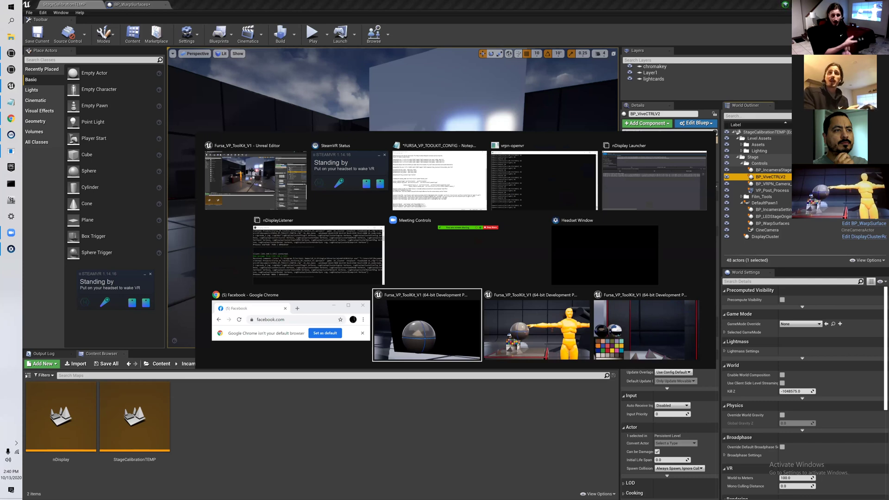
Step: Switch to the Fursa_VP_ToolKit nDisplay window showing the sphere full screen
key("alt")
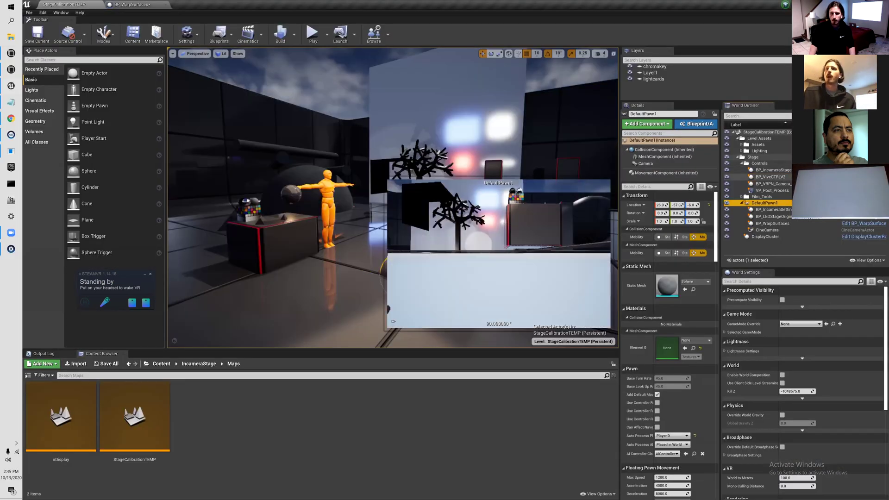
Step: Return to the editor, select BP_ViveCTRLV2 and verify its Stage Default Pawn stays DefaultPawn1
left_click(12, 69)
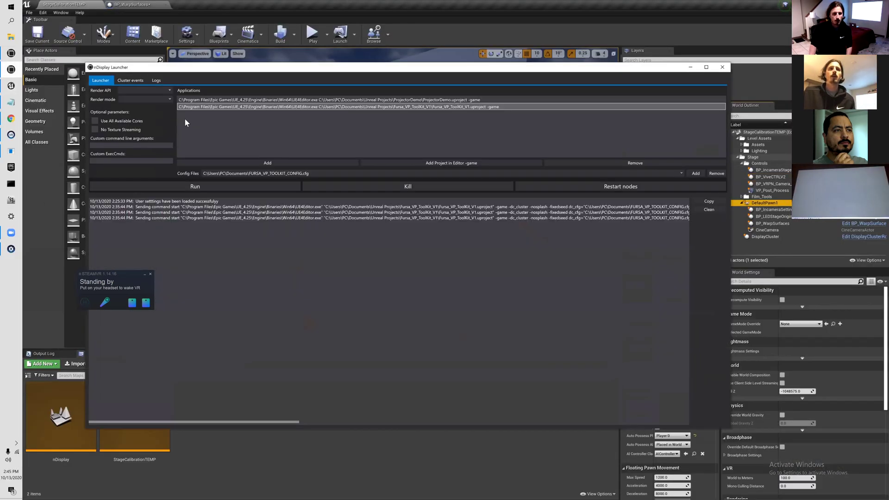
left_click(499, 52)
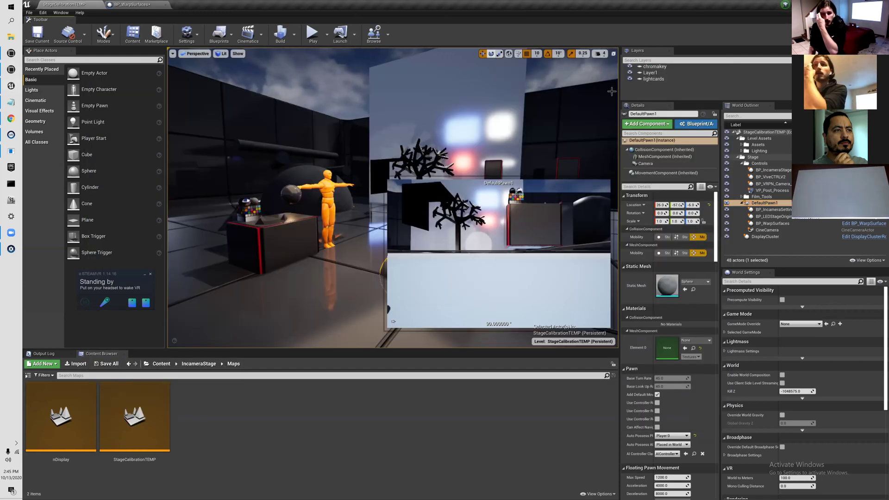
left_click(771, 177)
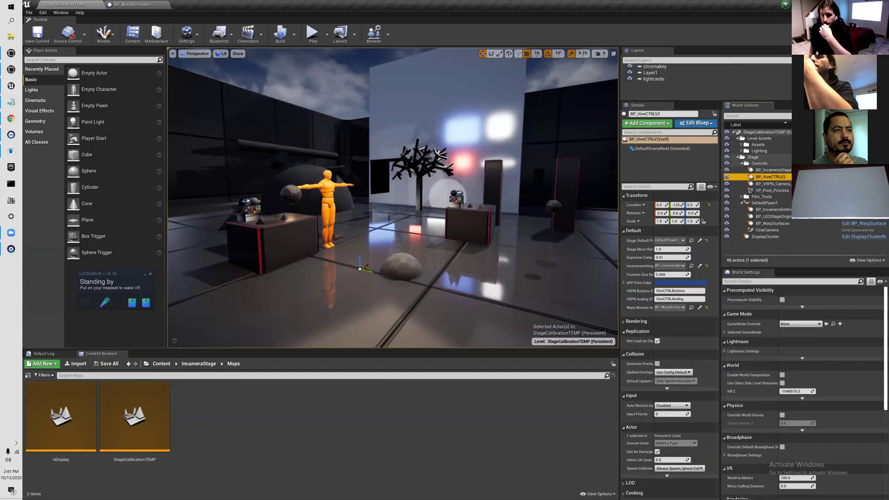
left_click(773, 190)
left_click(770, 176)
left_click(682, 240)
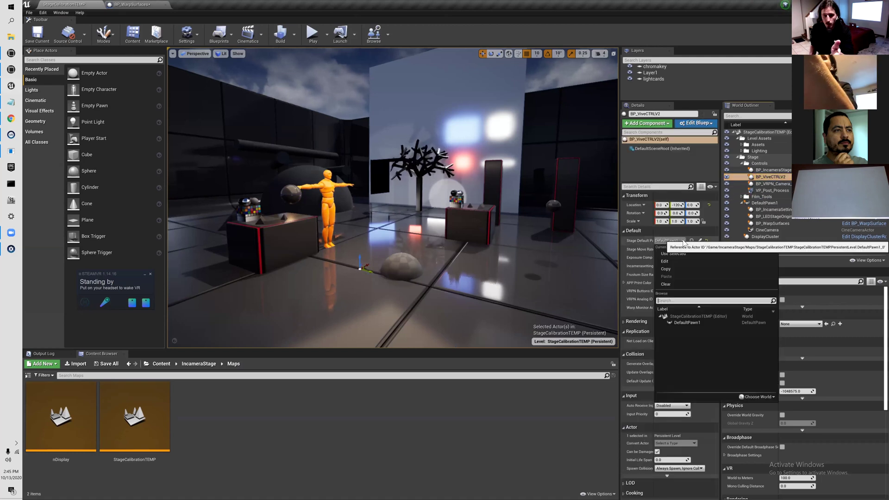
left_click(683, 241)
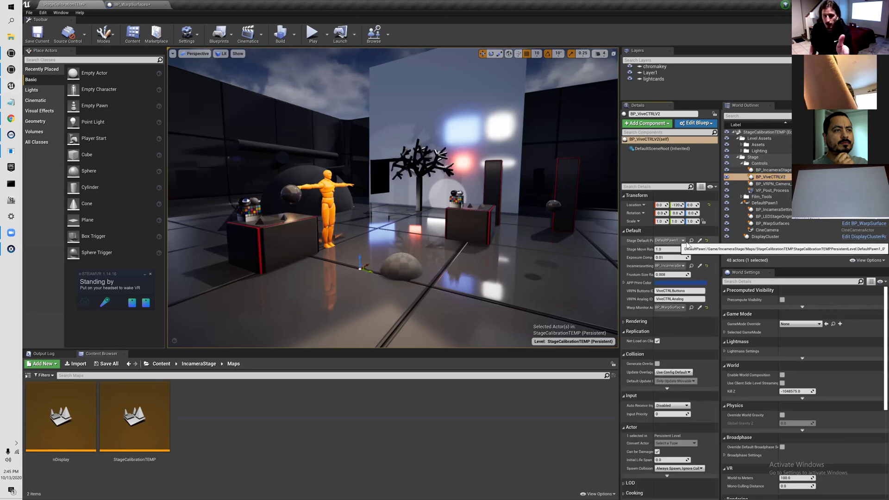
left_click(687, 243)
left_click(689, 324)
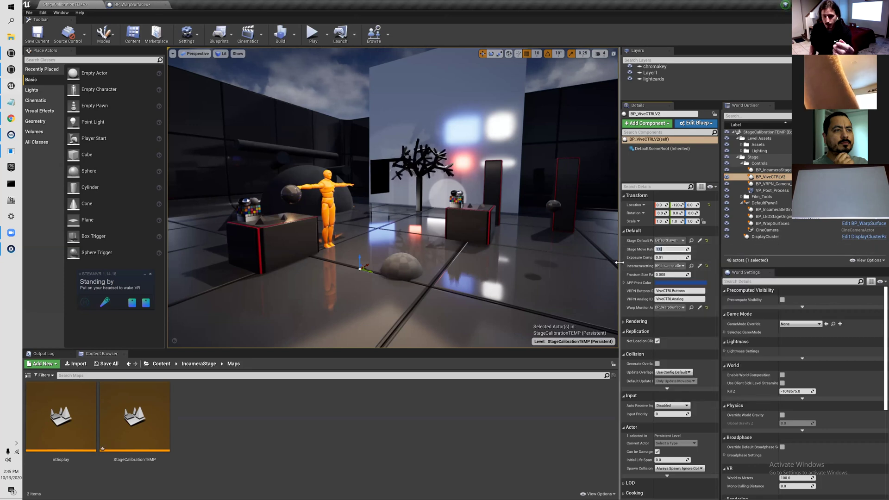
Step: Check Exposure Comp, keep BP_IncameraSettings as Incamerasettings, and open the APP Print Color picker
left_click_drag(620, 263, 593, 262)
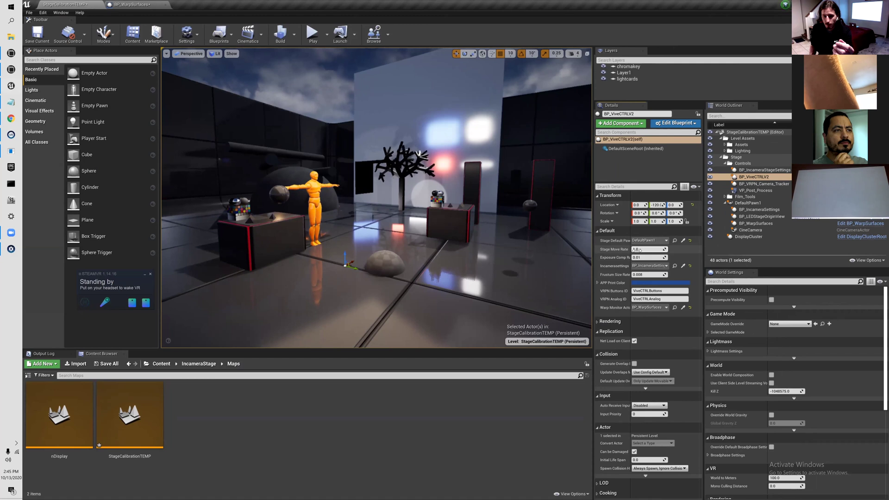
key("Tab")
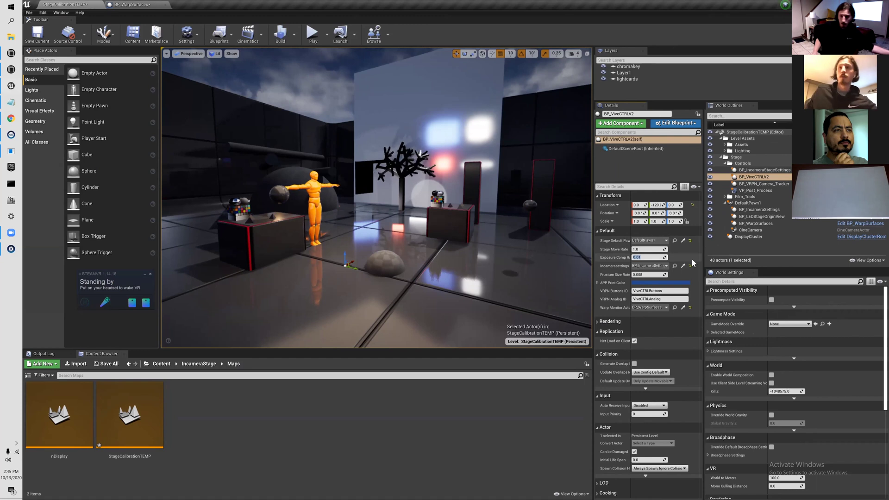
left_click(667, 265)
left_click(695, 356)
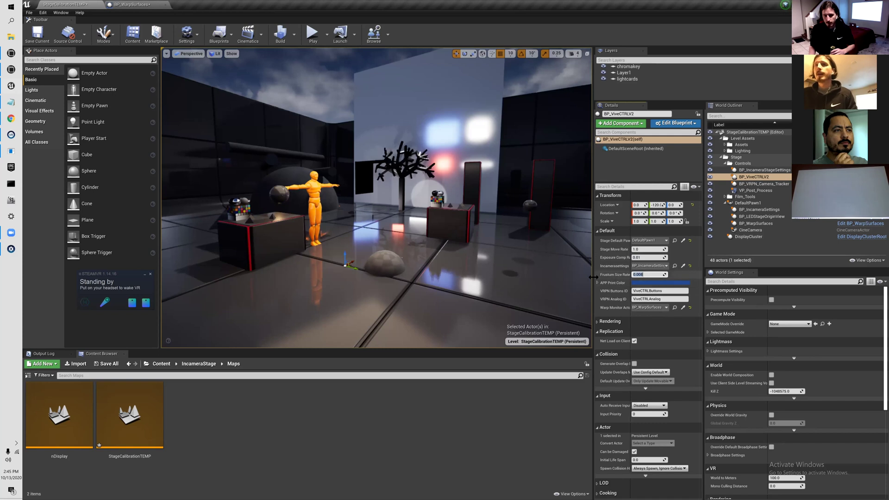
left_click_drag(594, 278, 581, 278)
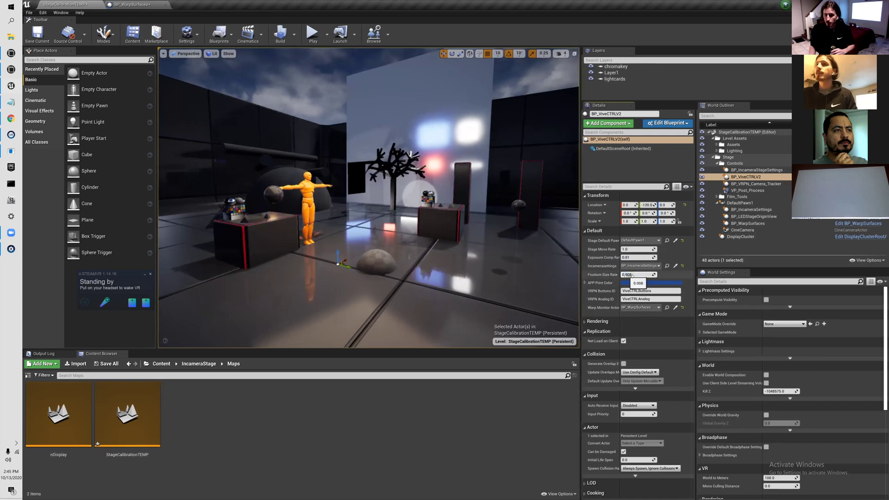
left_click(650, 283)
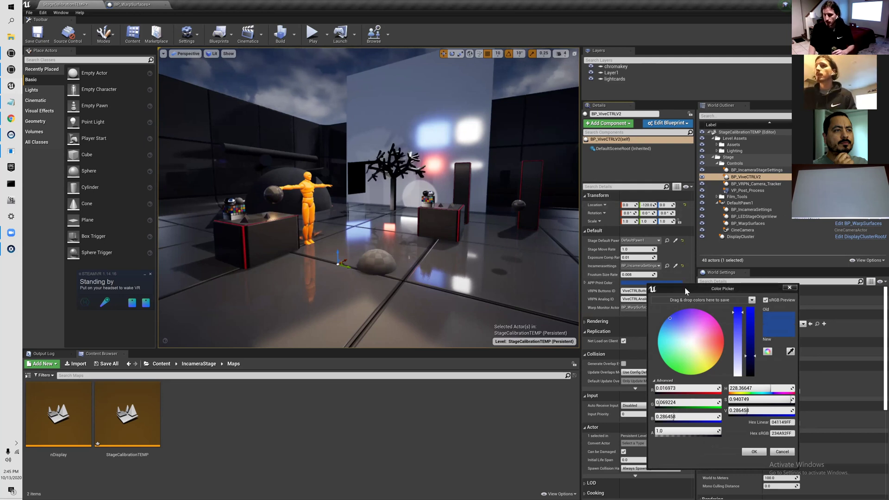
Step: Move the Color Picker aside and check the VRPN Buttons ID ViveCTRLButtons and Analog ID ViveCTRLAnalog
left_click_drag(686, 287, 690, 298)
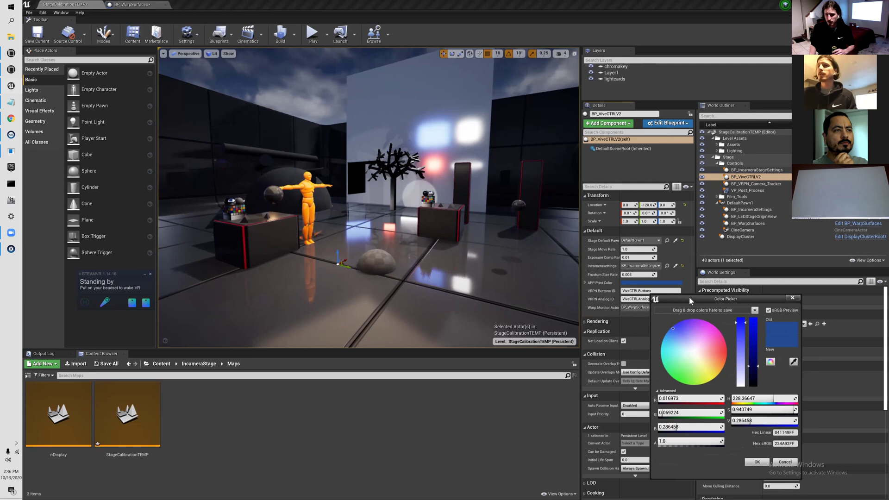
left_click_drag(689, 300, 727, 292)
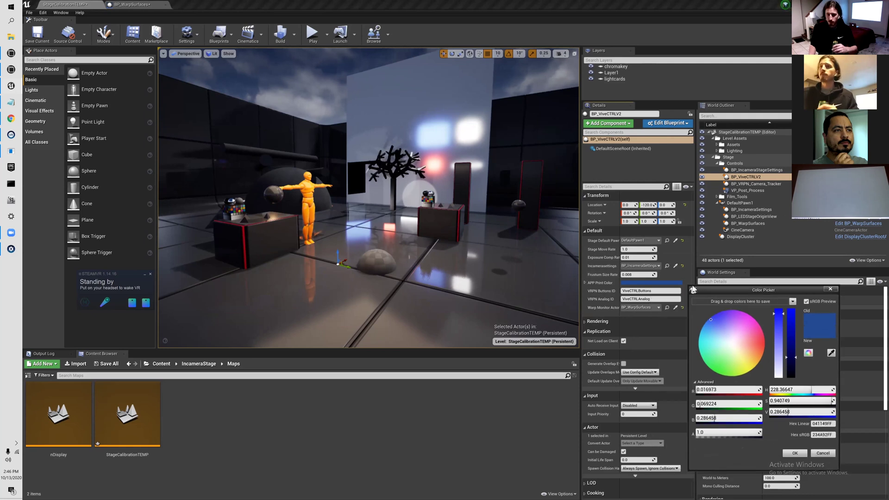
left_click(624, 291)
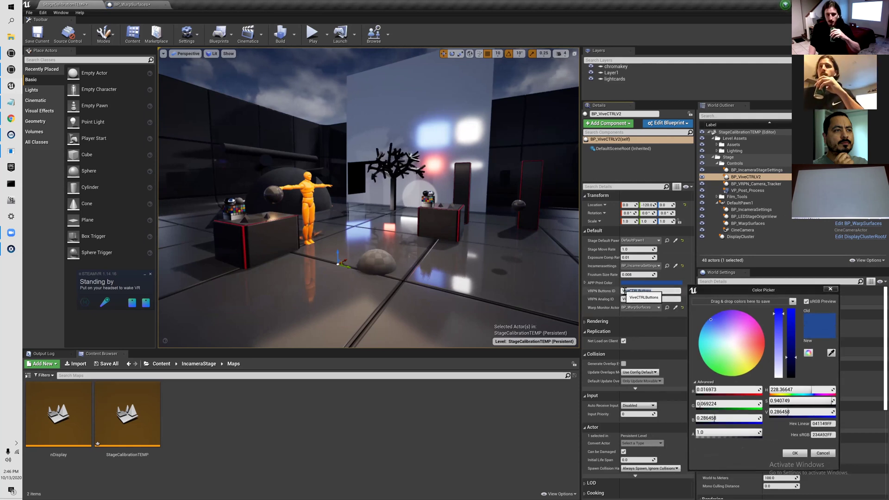
left_click(644, 300)
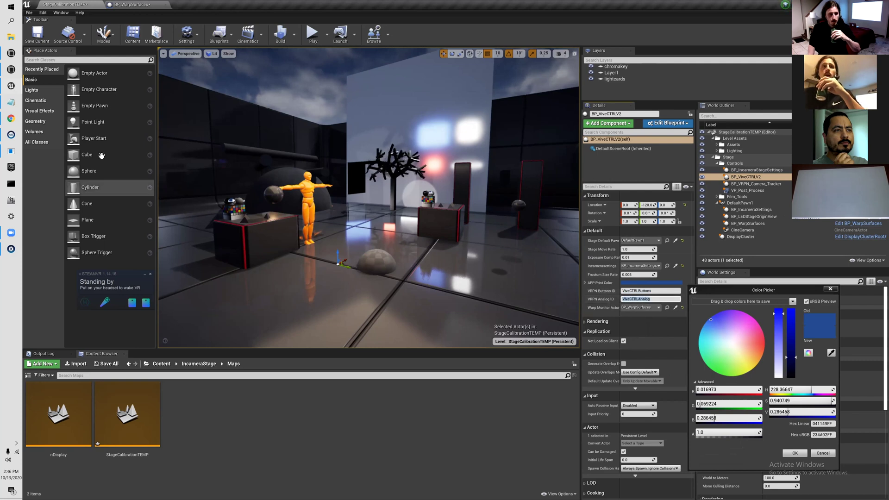
Step: In the Notepad config, mark the ViveCTRLAnalog id on line 54 and ViveCTRLButtons on line 53
left_click(11, 102)
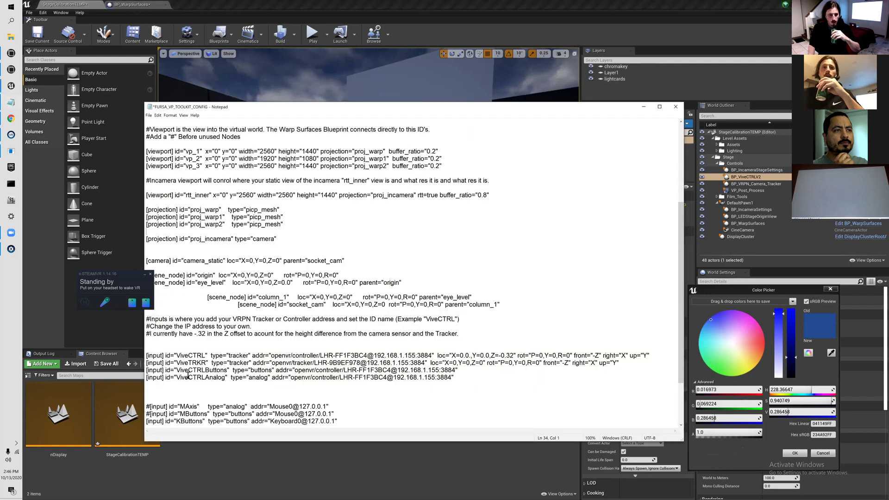
left_click_drag(177, 378, 226, 378)
left_click(216, 371)
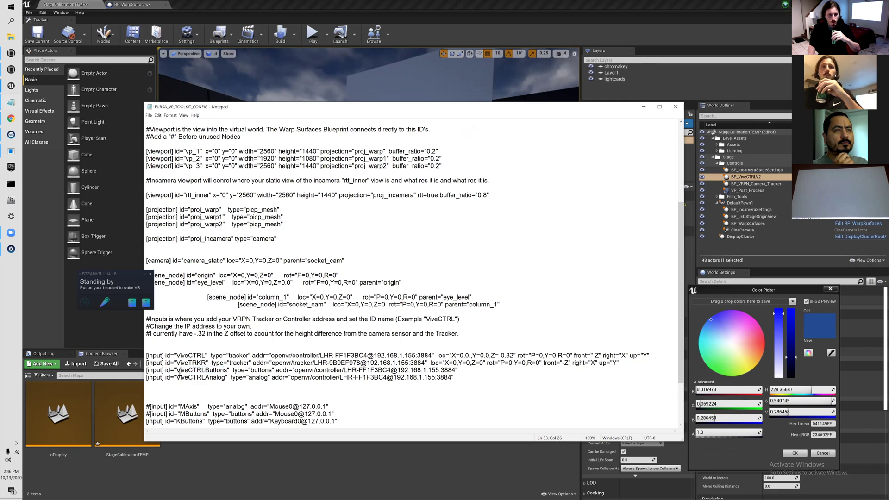
Step: Back in the editor, reopen the three actor pickers, leaving BP_WarpSurfaces, BP_IncameraSettings and DefaultPawn1 unchanged
left_click(649, 13)
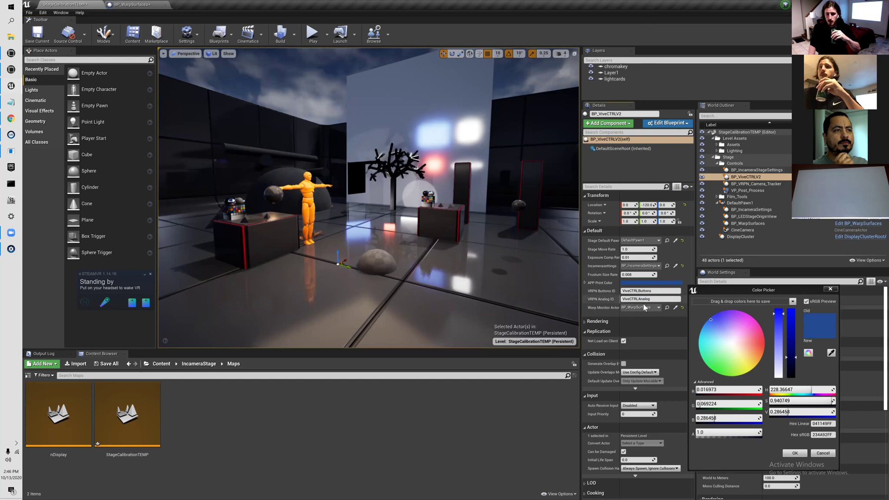
left_click(664, 311)
left_click(667, 393)
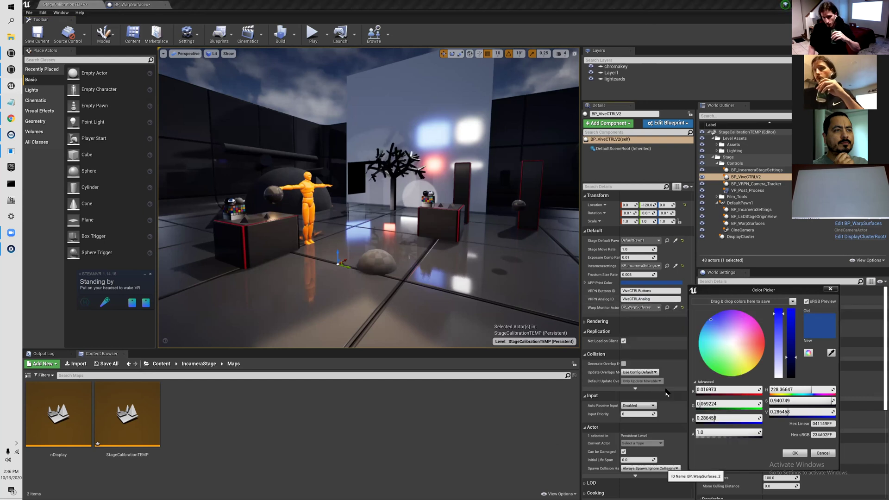
left_click(659, 267)
left_click(666, 354)
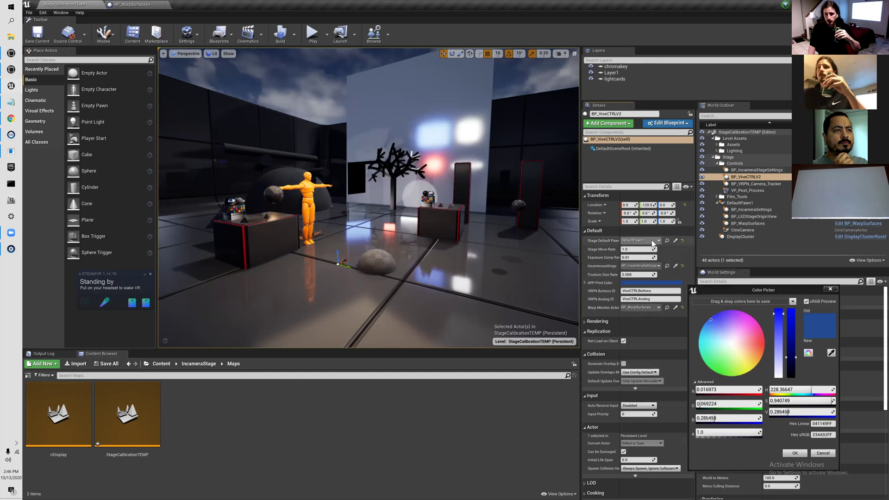
left_click(651, 240)
left_click(665, 325)
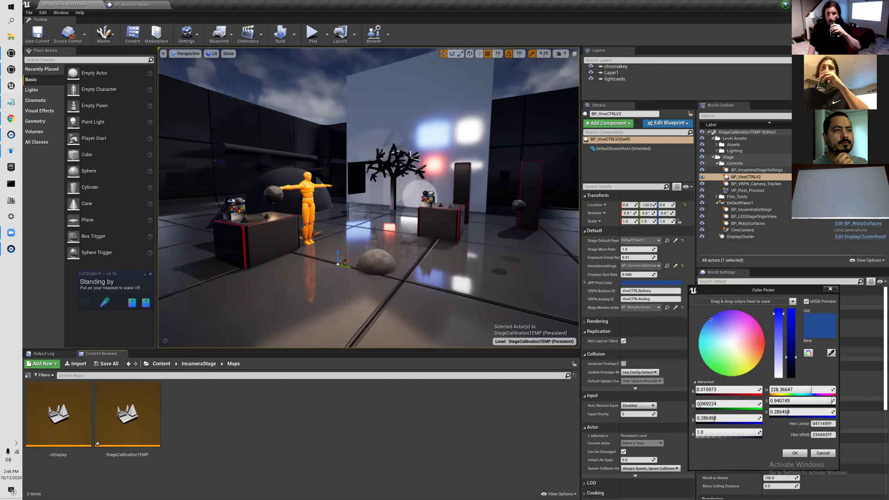